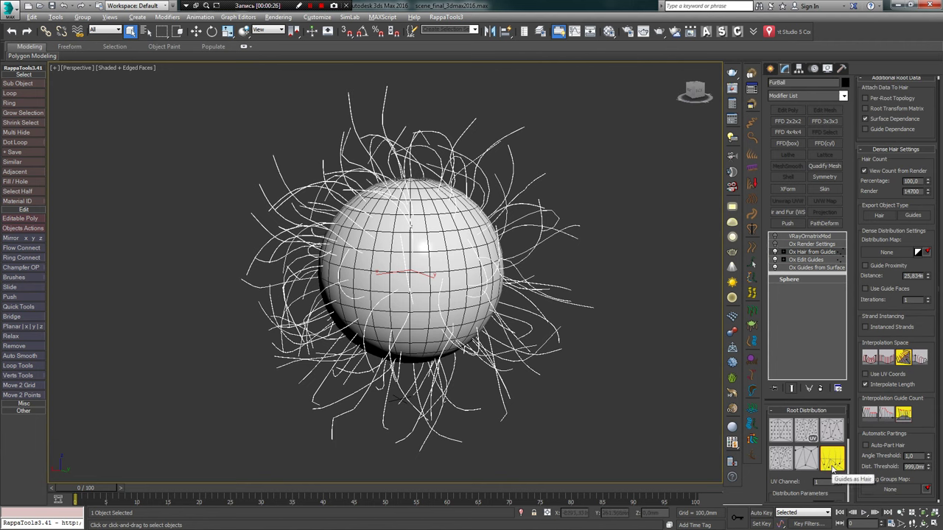
Compare the root distribution methods, including Vertex Distribution and Guides as Hair, and settle on the third method.
{"action": "left_click", "coordinate": [808, 458]}
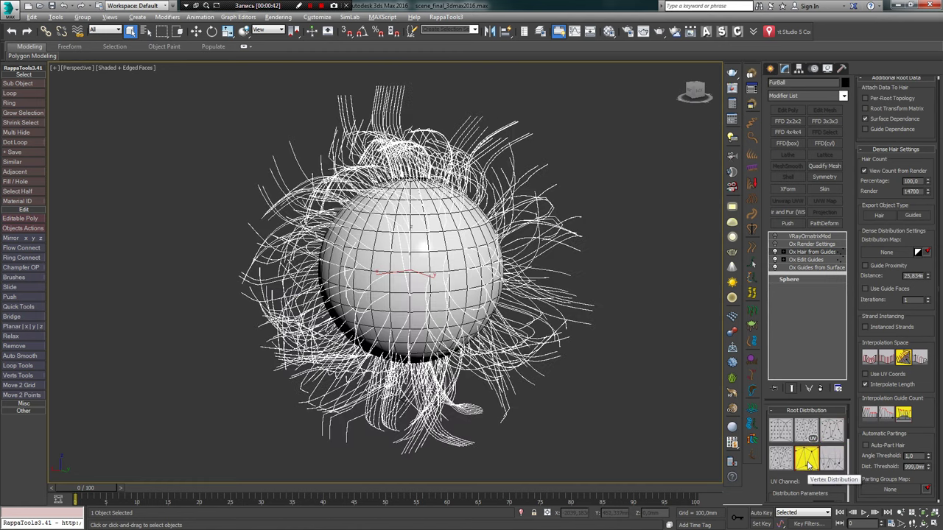
{"action": "left_click", "coordinate": [831, 459]}
{"action": "left_click", "coordinate": [781, 459]}
{"action": "left_click", "coordinate": [781, 431]}
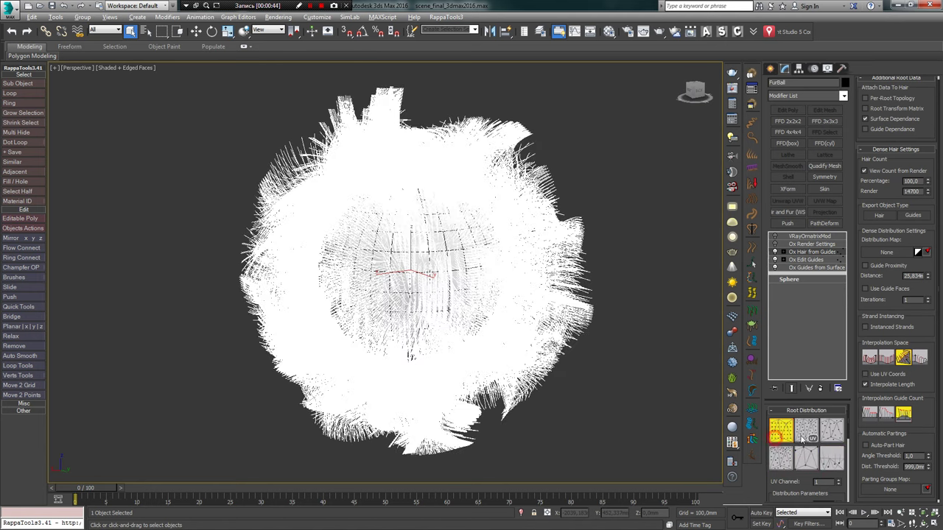
{"action": "left_click", "coordinate": [805, 434]}
{"action": "left_click", "coordinate": [781, 458]}
{"action": "left_click", "coordinate": [805, 431]}
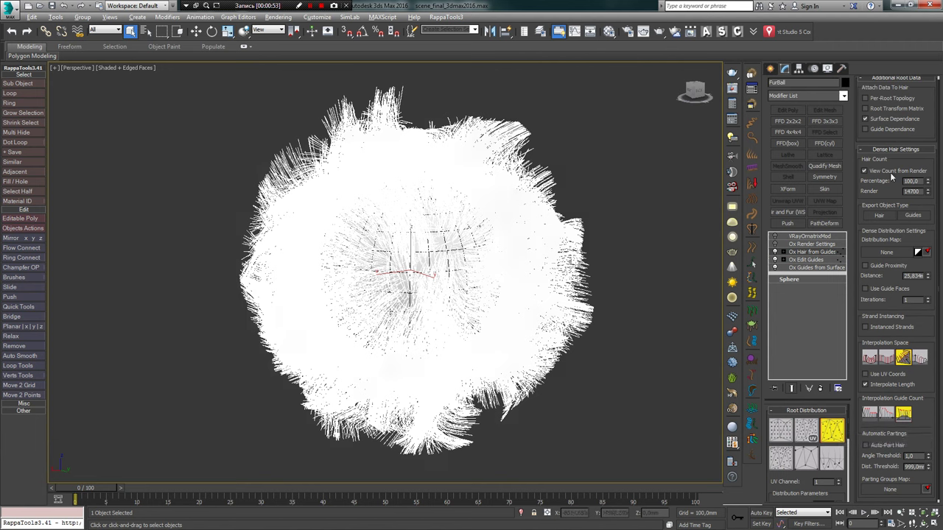
Set the render hair count to 10000.
{"action": "double_click", "coordinate": [913, 192]}
{"action": "type", "text": "10000"}
{"action": "key", "text": "Return"}
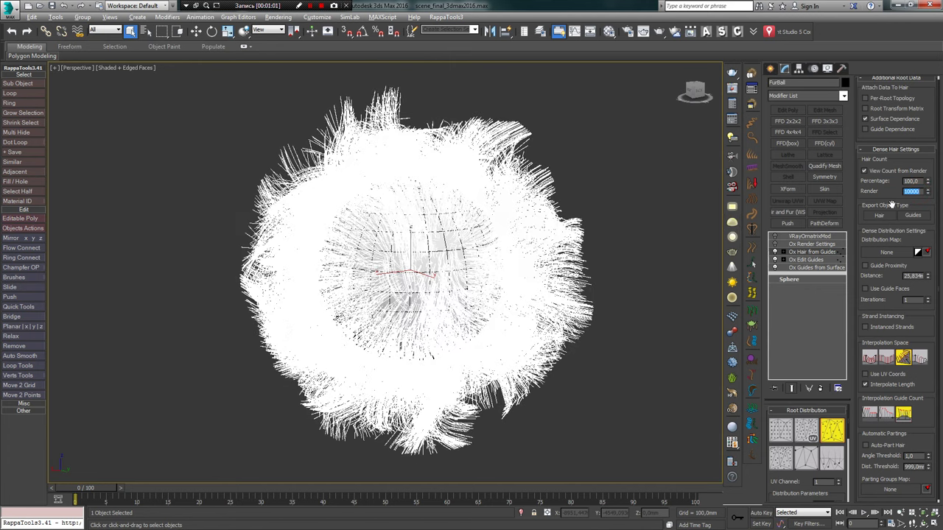
Reduce the viewport hair percentage to 0 and 5, and restore it to 100.
{"action": "left_click_drag", "start_coordinate": [929, 182], "coordinate": [924, 229]}
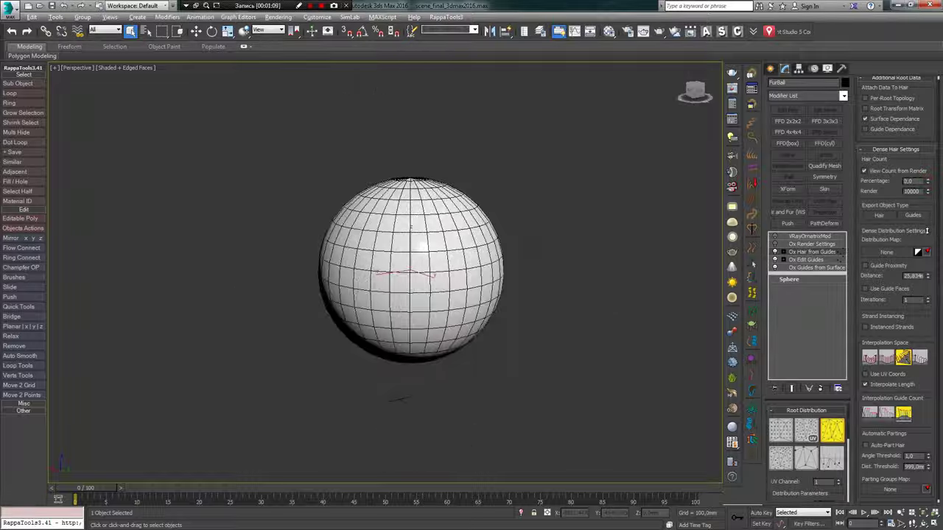
{"action": "double_click", "coordinate": [910, 182]}
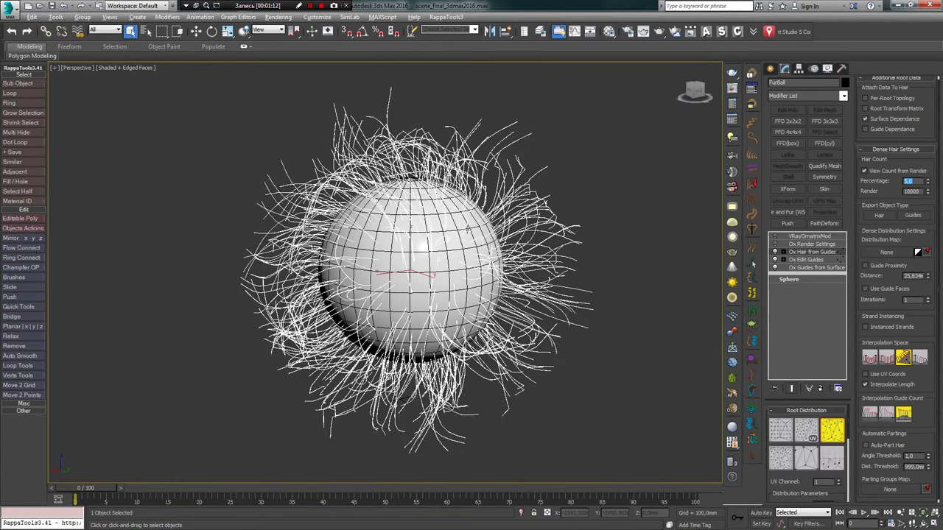
{"action": "key", "text": "Tab"}
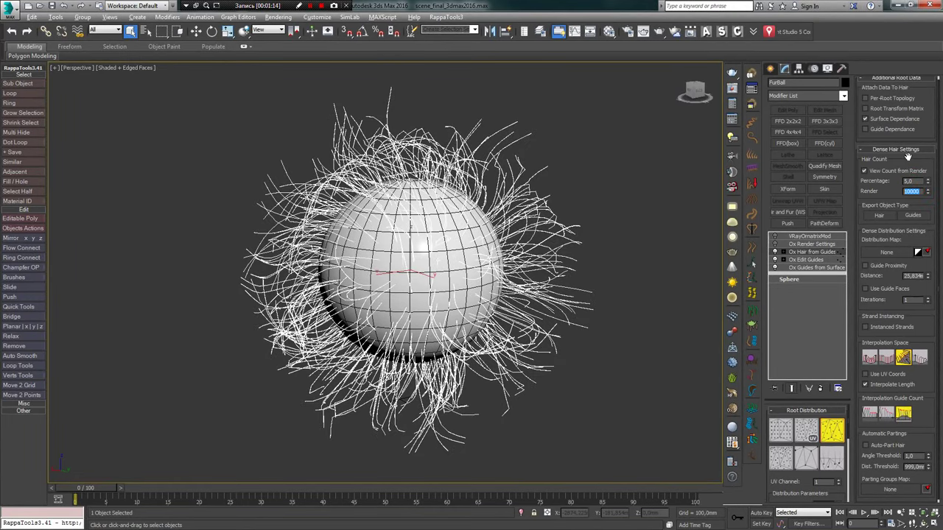
{"action": "key", "text": "shift+Tab"}
{"action": "type", "text": "100"}
{"action": "key", "text": "Return"}
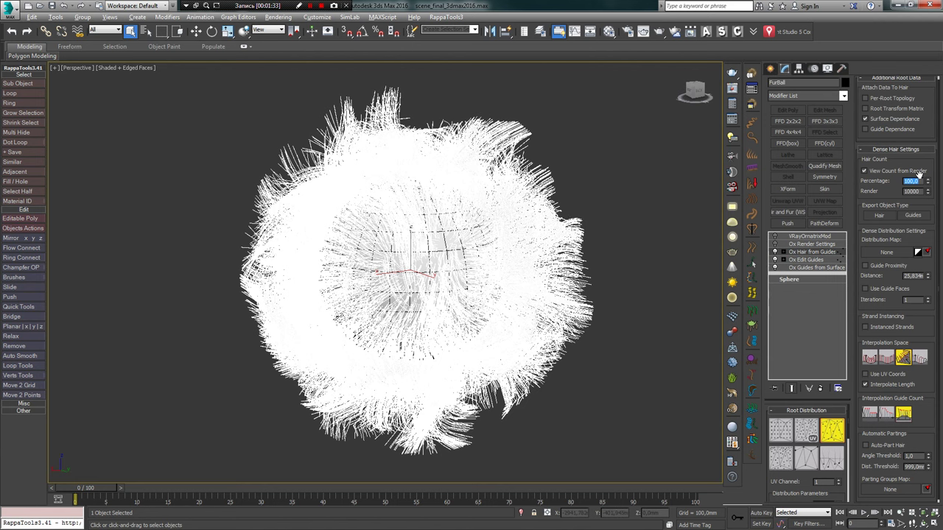
Lower the viewport hair percentage to 5 and further to 1.
{"action": "type", "text": "5"}
{"action": "key", "text": "Return"}
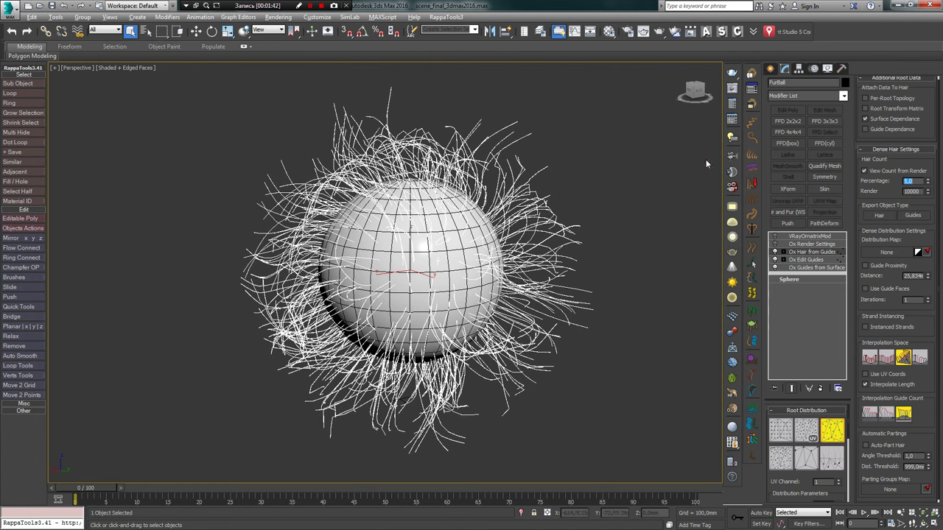
{"action": "type", "text": "1"}
{"action": "key", "text": "Return"}
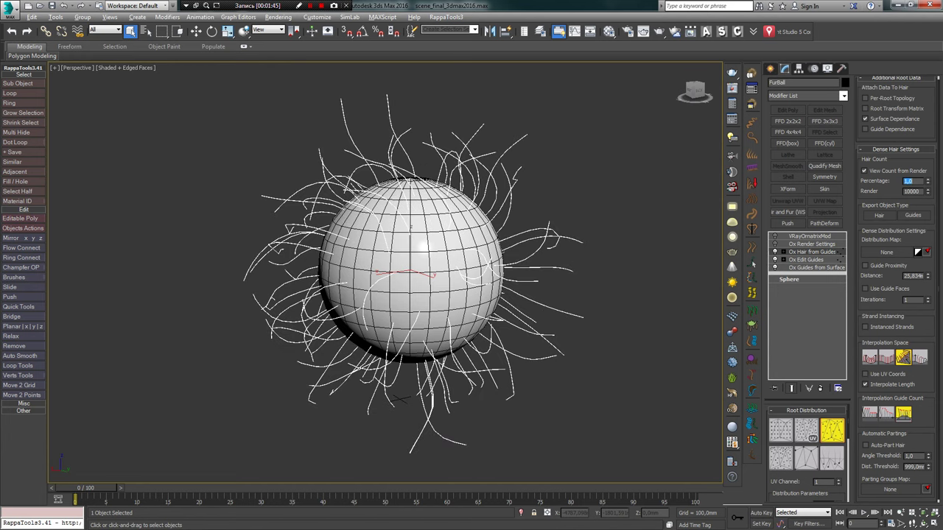
{"action": "key", "text": "Tab"}
{"action": "left_click", "coordinate": [874, 193]}
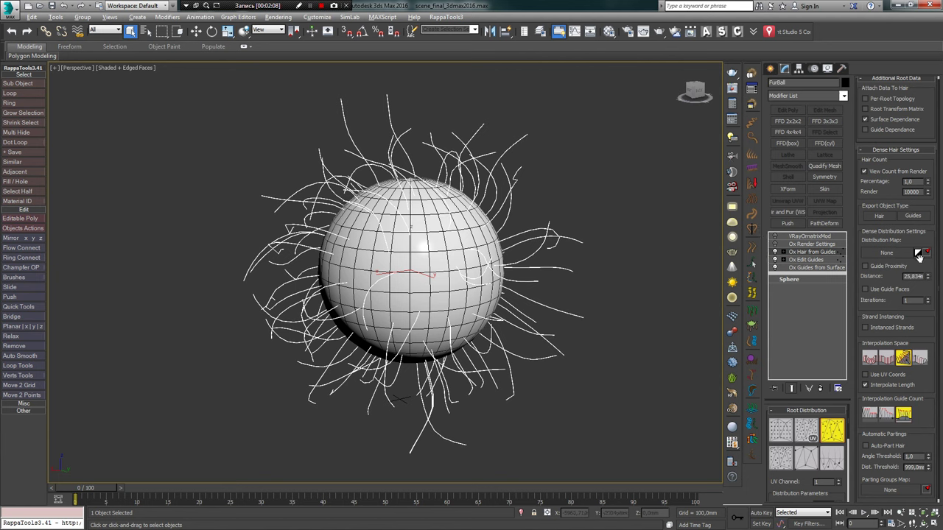
Examine the guide channels that can be assigned to the distribution map and leave without assigning one.
{"action": "scroll", "coordinate": [887, 230], "scroll_direction": "down", "scroll_amount": 1}
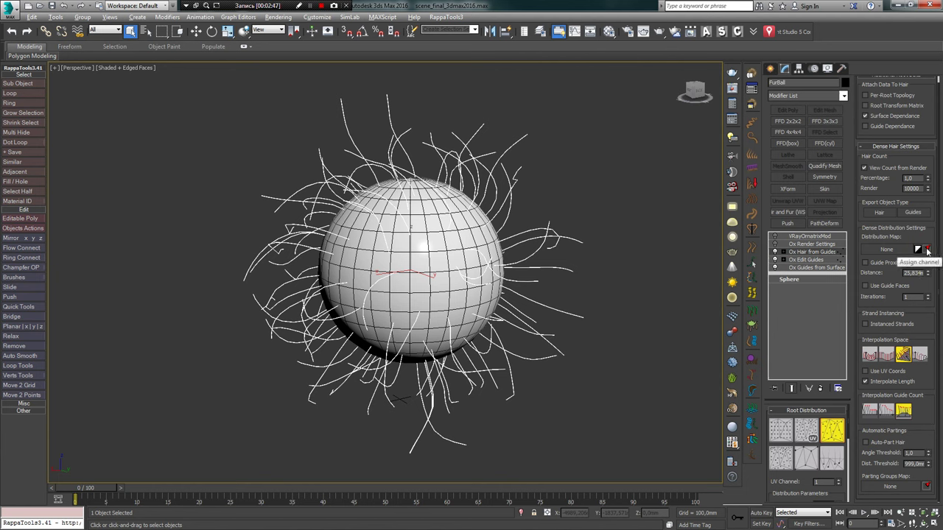
{"action": "left_click", "coordinate": [928, 251]}
{"action": "left_click", "coordinate": [472, 263]}
{"action": "left_click", "coordinate": [474, 273]}
{"action": "left_click", "coordinate": [483, 264]}
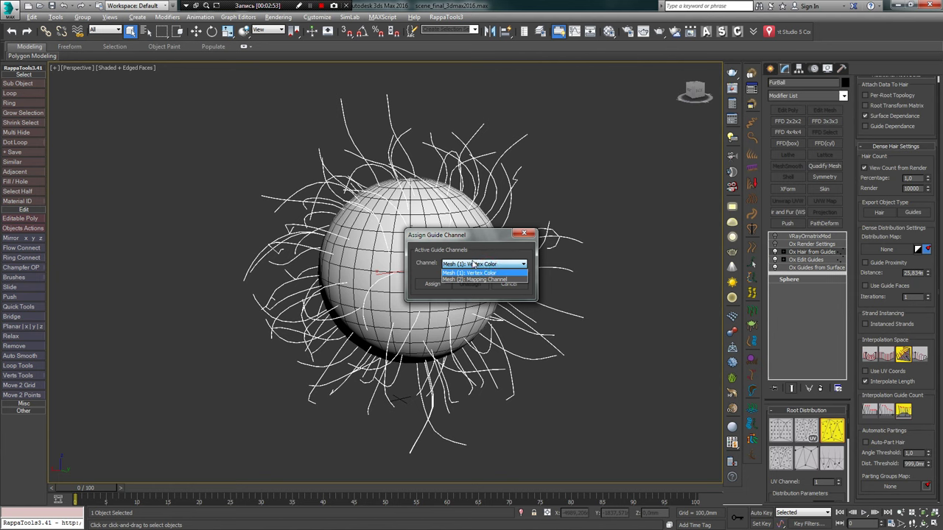
{"action": "left_click", "coordinate": [480, 279]}
{"action": "left_click", "coordinate": [525, 234]}
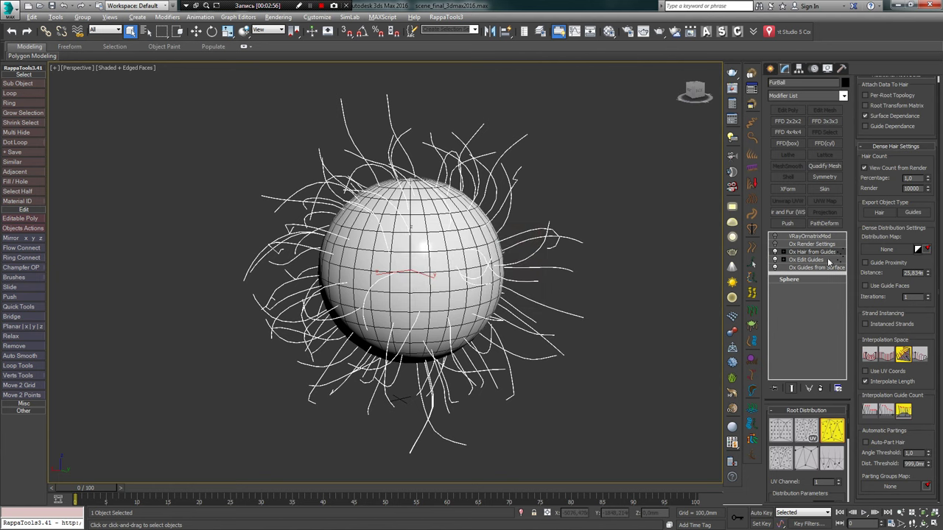
Enable Guide Proximity, vary its distance from about 4 to about 237 mm, and disable it again.
{"action": "left_click", "coordinate": [866, 263]}
{"action": "left_click_drag", "start_coordinate": [928, 274], "coordinate": [927, 250]}
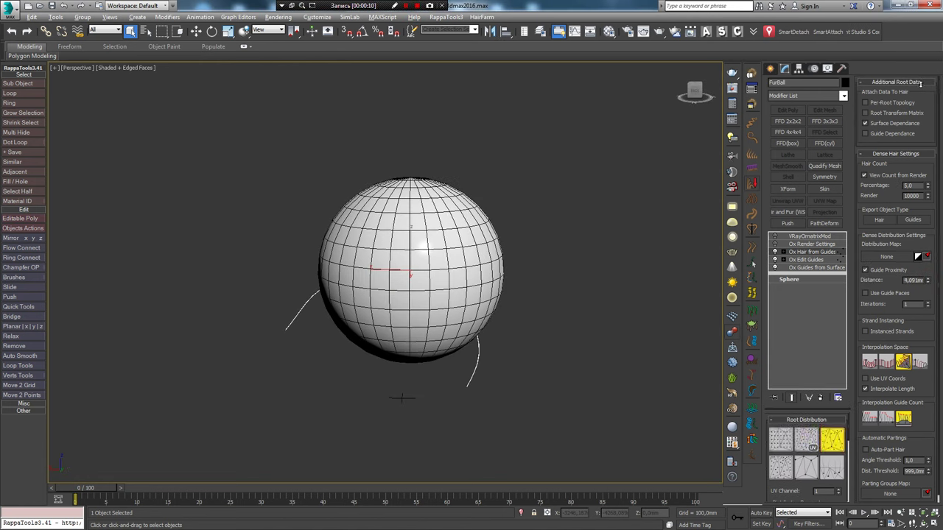
{"action": "left_click_drag", "start_coordinate": [867, 337], "coordinate": [269, 229]}
{"action": "left_click_drag", "start_coordinate": [400, 399], "coordinate": [221, 184]}
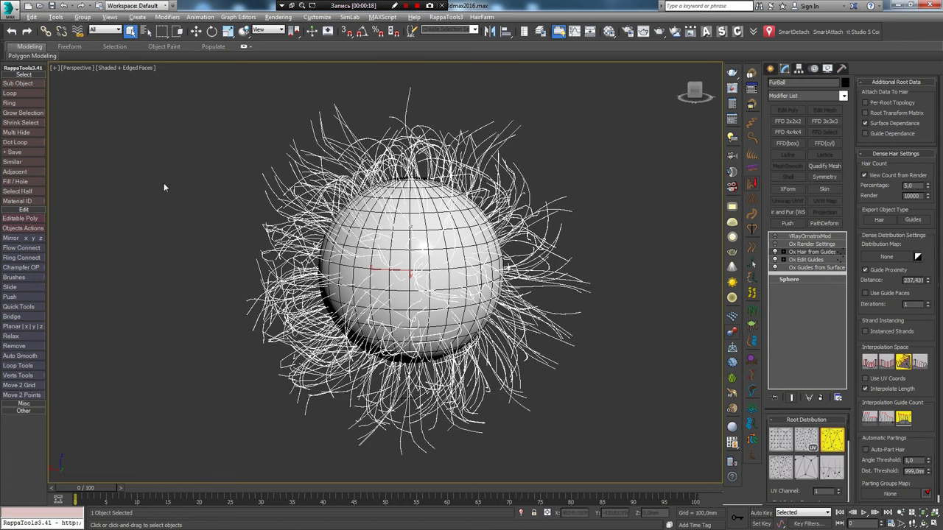
{"action": "left_click", "coordinate": [867, 270]}
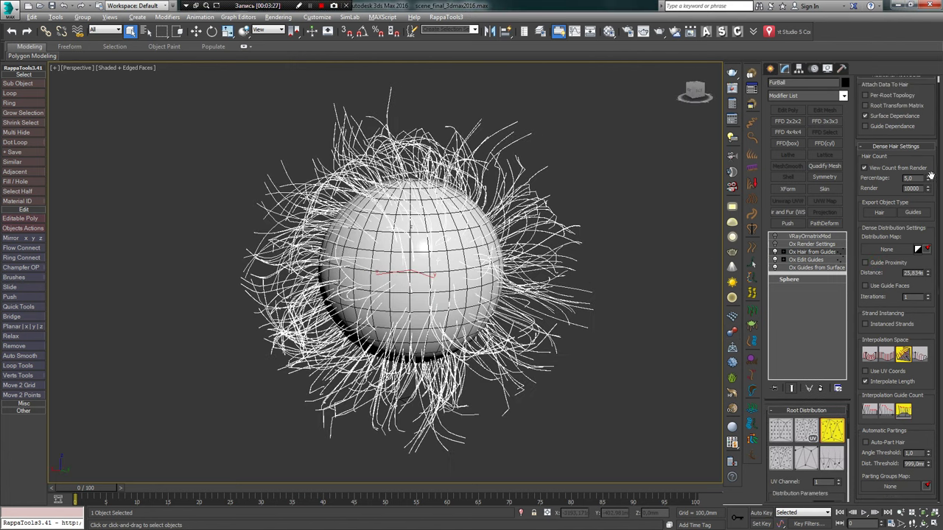
Set the viewport hair percentage to 20 and enable Use Guide Faces.
{"action": "type", "text": "20"}
{"action": "key", "text": "Return"}
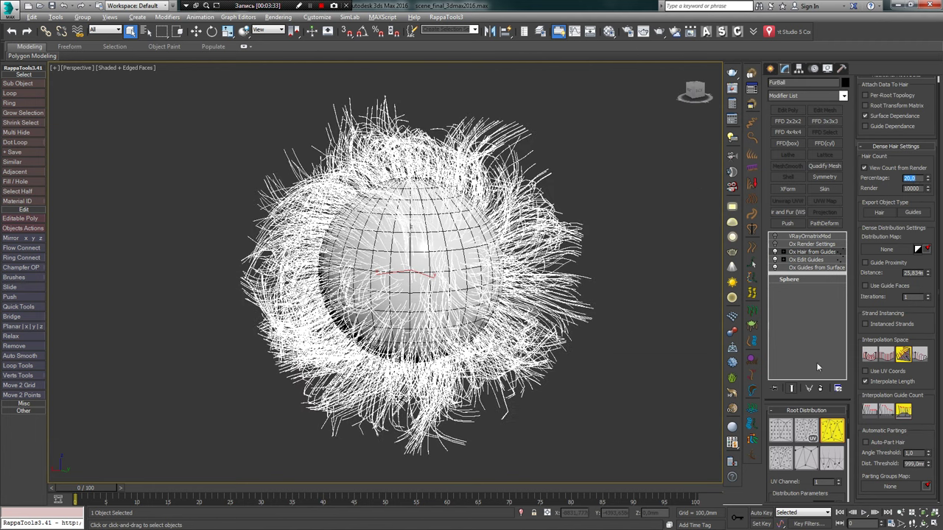
{"action": "left_click", "coordinate": [883, 284]}
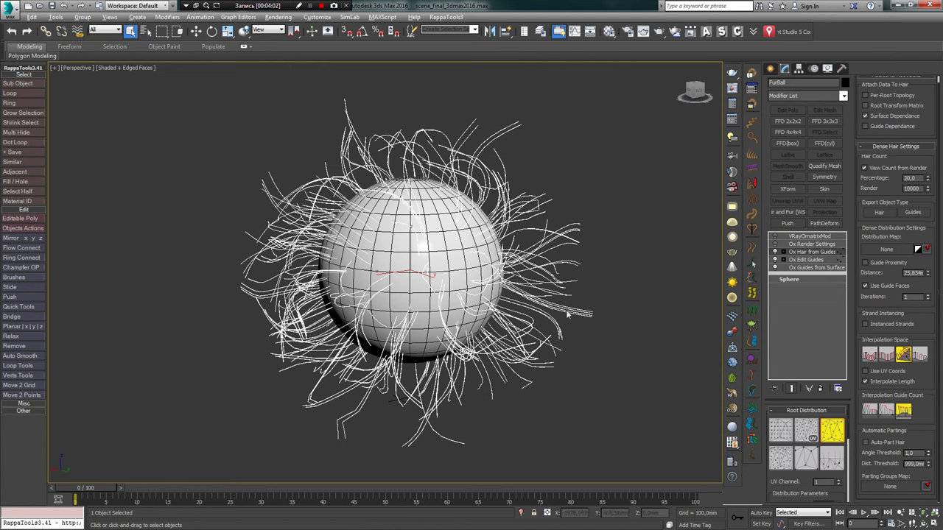
Try the Guides as Hair root distribution for comparison with guide faces and return to the third method.
{"action": "left_click", "coordinate": [827, 460]}
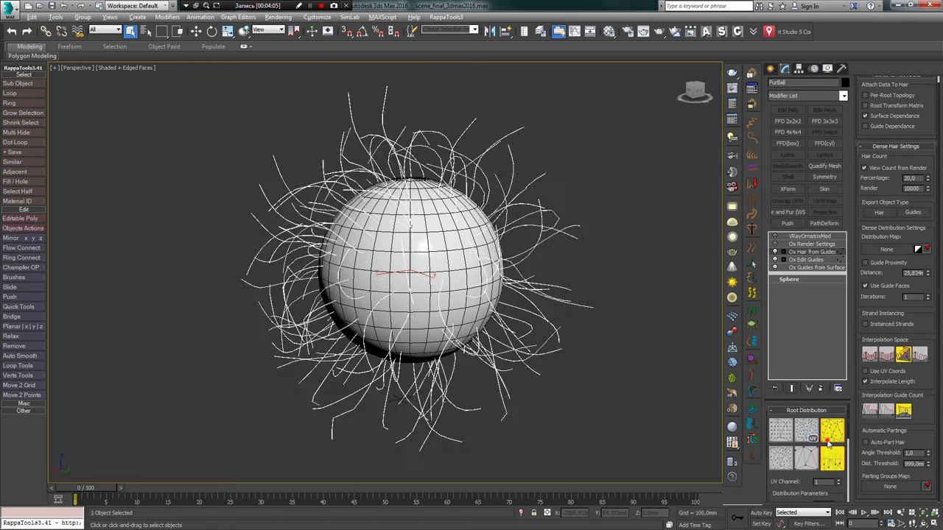
{"action": "left_click", "coordinate": [815, 456]}
{"action": "left_click", "coordinate": [833, 462]}
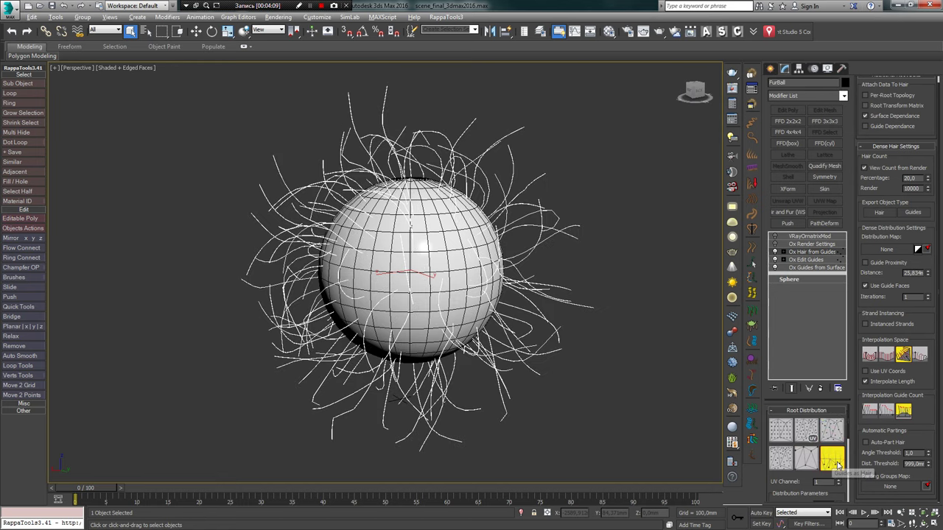
{"action": "left_click", "coordinate": [832, 430]}
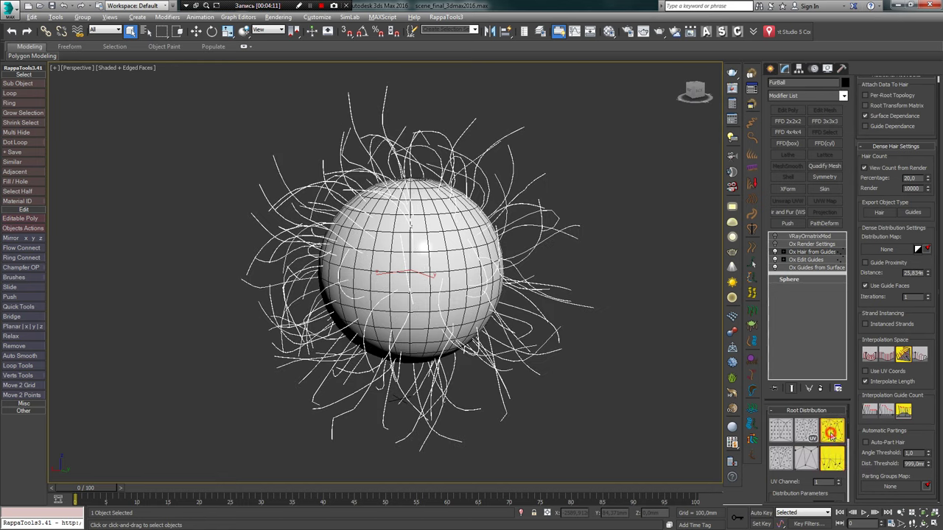
Set the viewport hair percentage to 100.
{"action": "double_click", "coordinate": [910, 178]}
{"action": "type", "text": "100"}
{"action": "key", "text": "Return"}
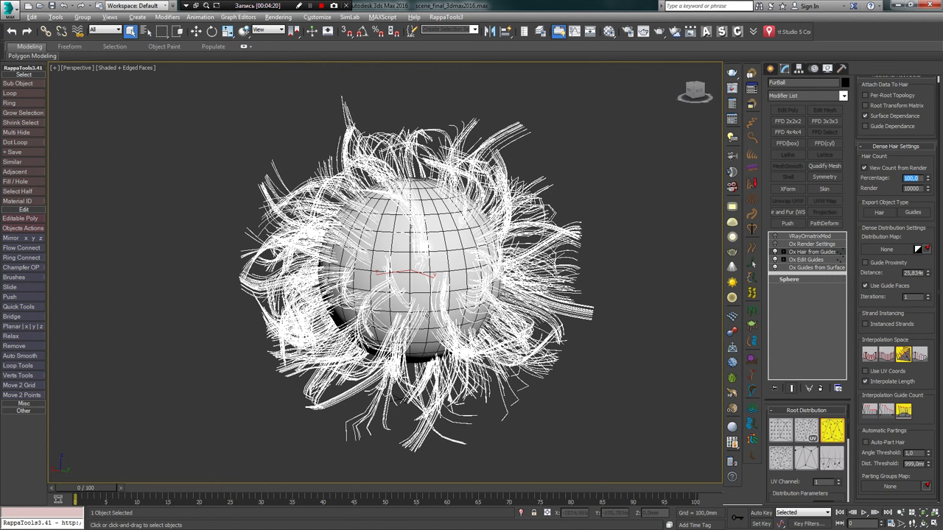
Try higher iteration counts for the guide faces, return to 1 iteration, and disable Use Guide Faces.
{"action": "left_click", "coordinate": [928, 295]}
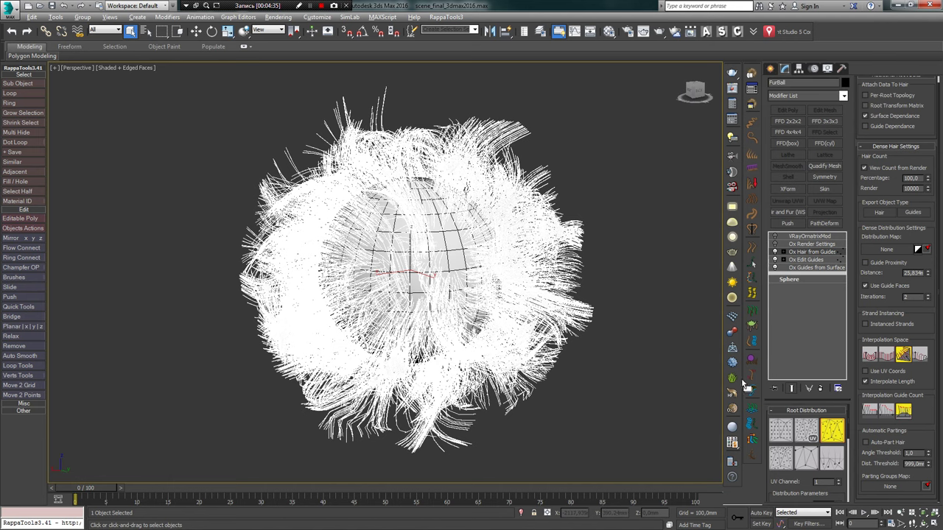
{"action": "left_click", "coordinate": [928, 294]}
{"action": "left_click", "coordinate": [928, 299]}
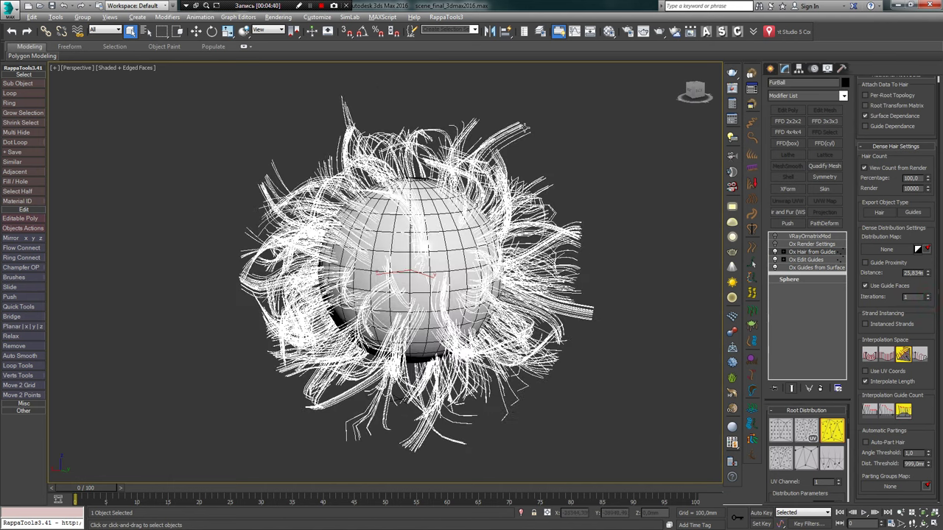
{"action": "left_click", "coordinate": [930, 294]}
{"action": "left_click", "coordinate": [929, 299]}
{"action": "left_click", "coordinate": [929, 295]}
{"action": "left_click", "coordinate": [929, 299]}
{"action": "left_click", "coordinate": [929, 295]}
{"action": "left_click", "coordinate": [929, 299]}
{"action": "left_click", "coordinate": [876, 288]}
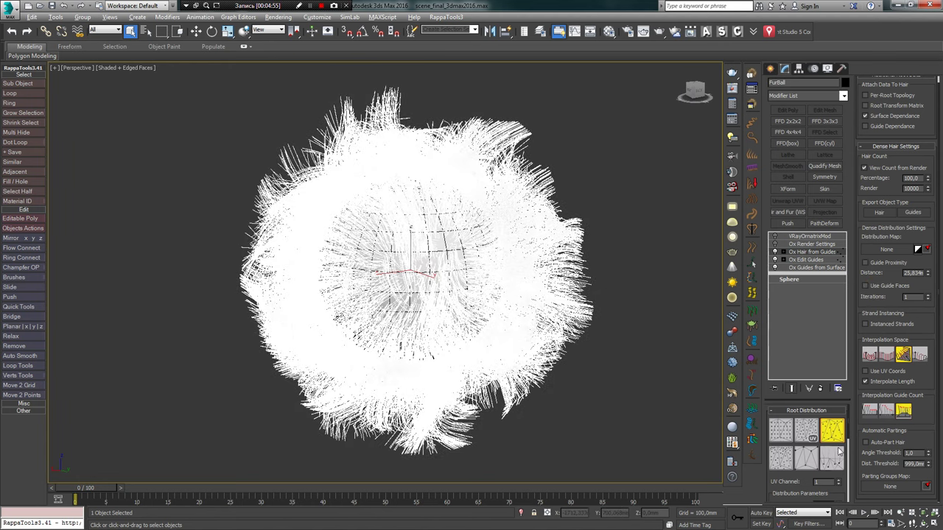
Compare the first three root distribution methods and reselect the third one.
{"action": "left_click", "coordinate": [806, 430]}
{"action": "left_click", "coordinate": [781, 430]}
{"action": "left_click", "coordinate": [832, 429]}
{"action": "left_click", "coordinate": [781, 430]}
{"action": "left_click", "coordinate": [832, 430]}
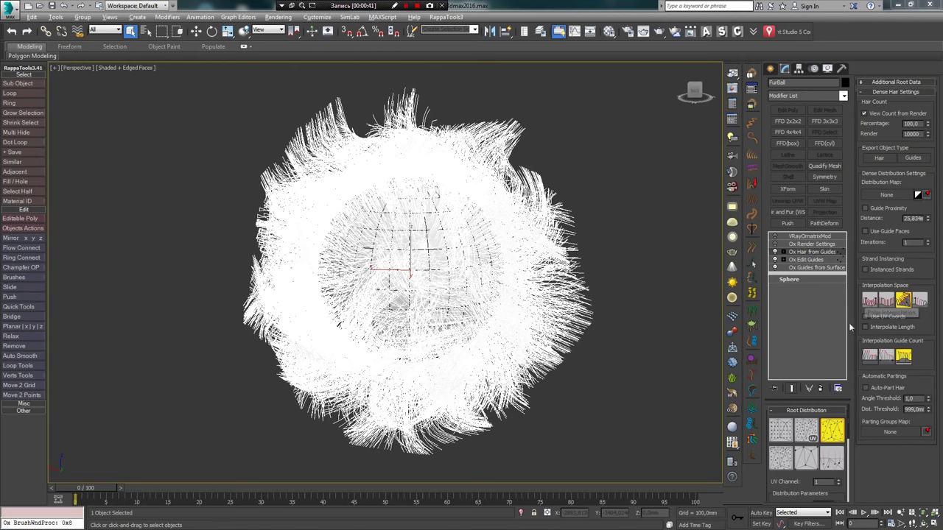
Switch the hair's interpolation space to the first mode.
{"action": "left_click", "coordinate": [870, 300]}
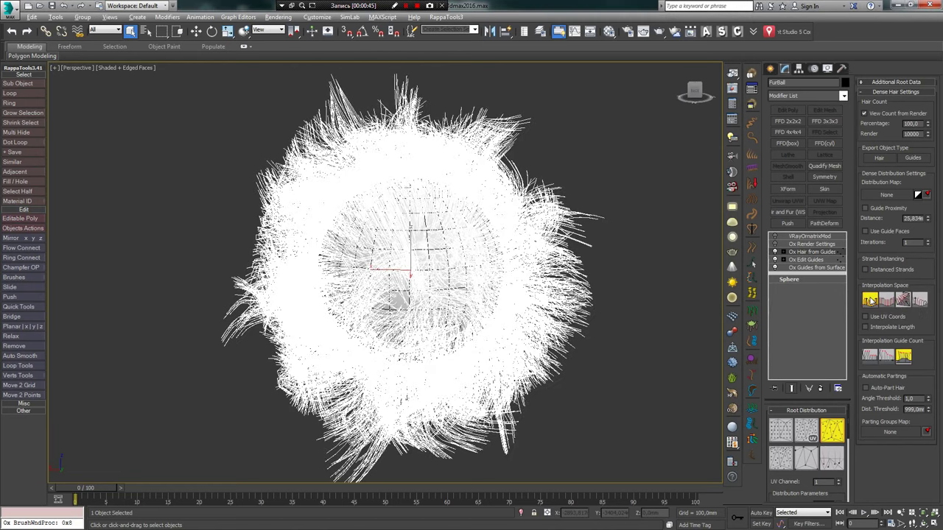